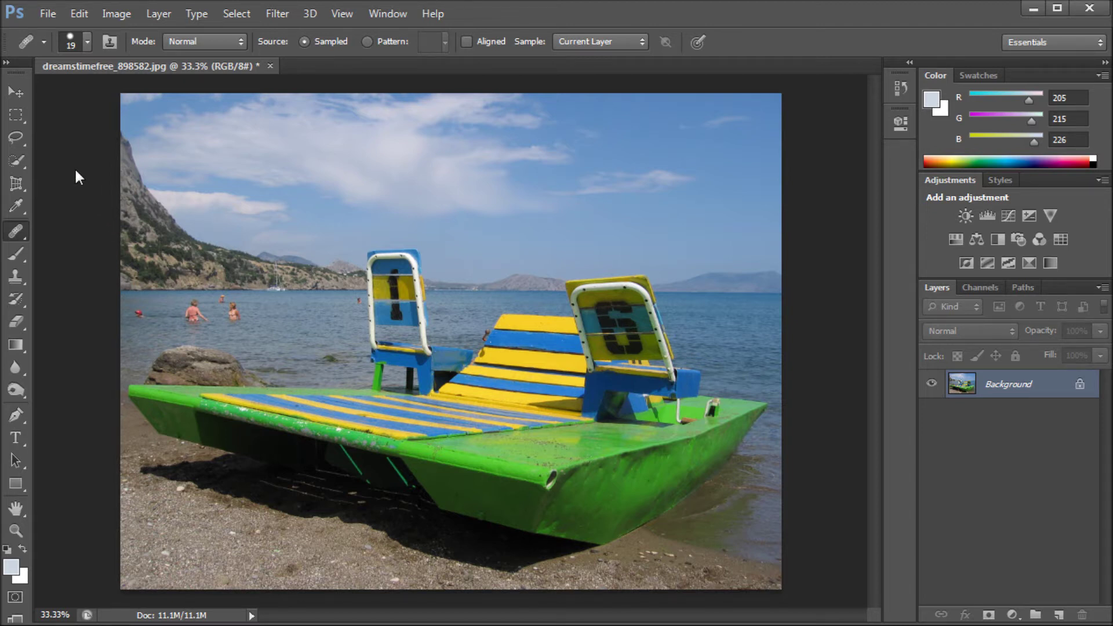
# Step: Switch from the healing brush group to the Content-Aware Move Tool
pyautogui.rightClick(10, 233)
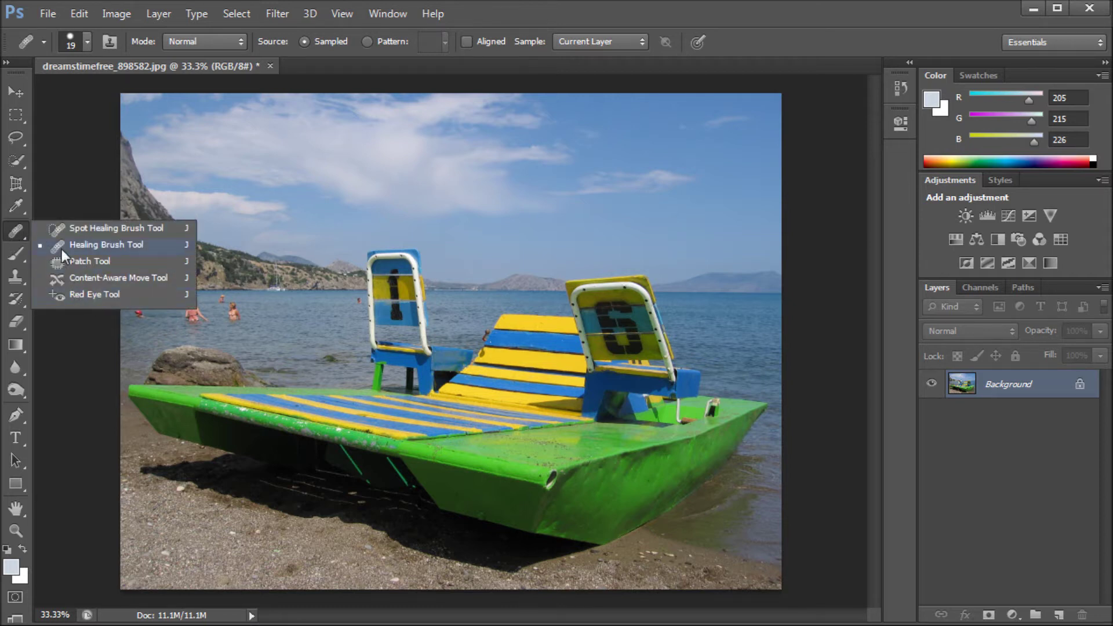
pyautogui.click(88, 279)
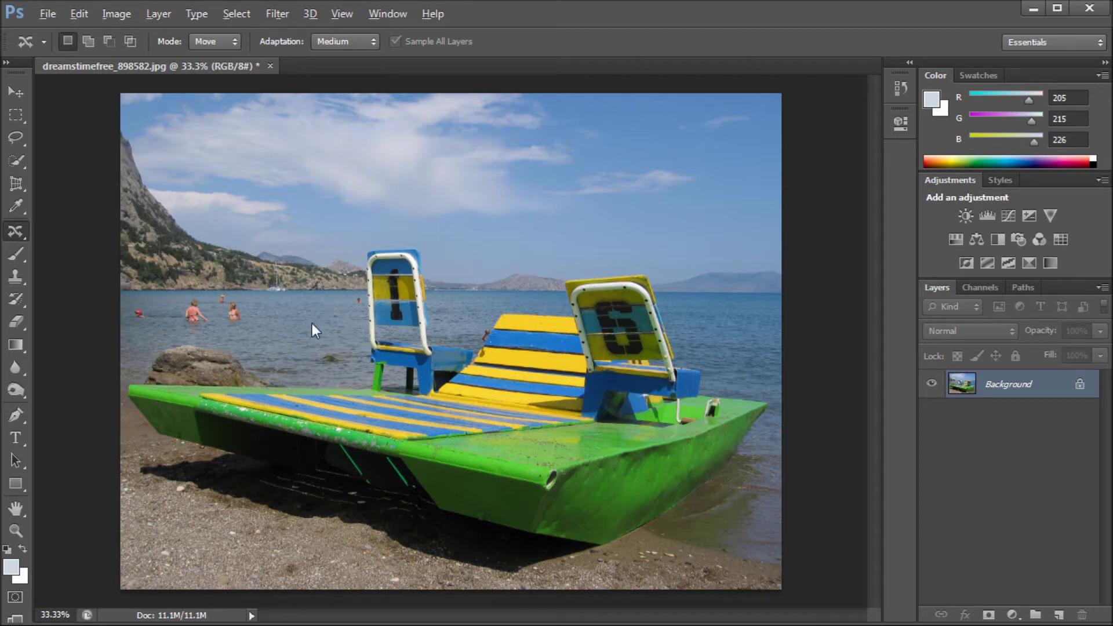
# Step: Zoom to about 116% and pan to frame the bathers and the lone distant swimmer
pyautogui.press('alt')
pyautogui.scroll(3, 298, 308)
pyautogui.scroll(1, 203, 310)
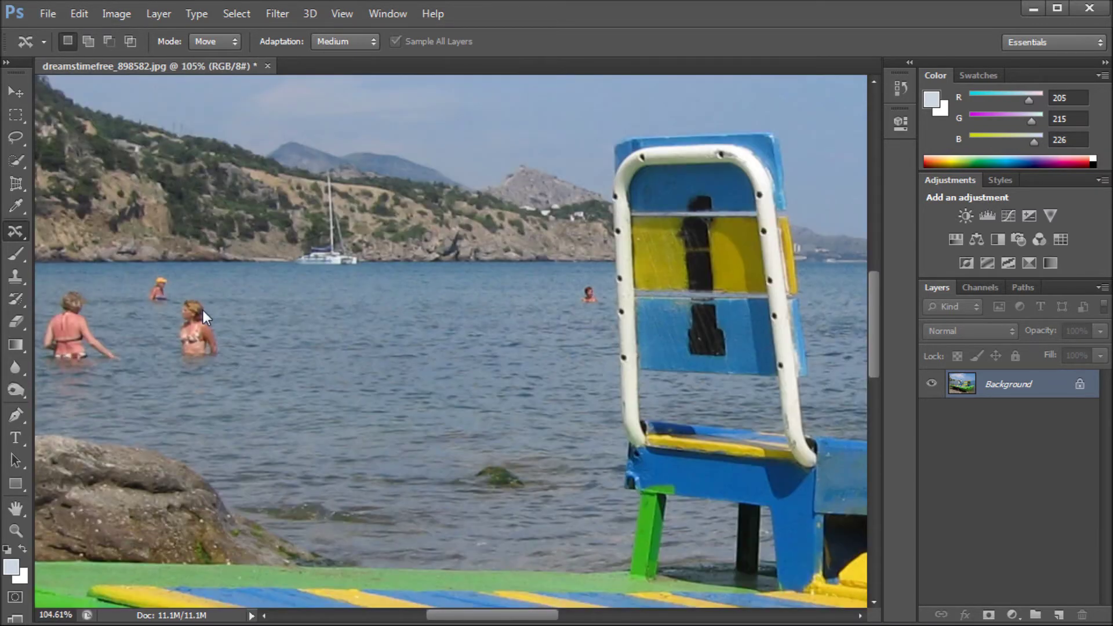
pyautogui.scroll(-4, 203, 310)
pyautogui.scroll(5, 165, 327)
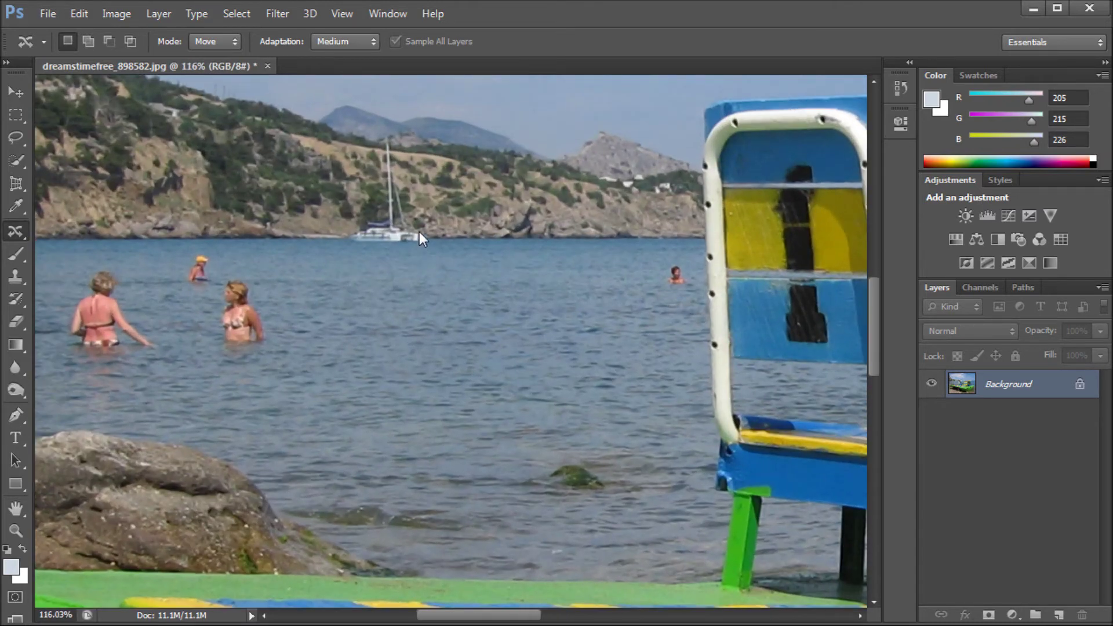
pyautogui.moveTo(419, 231); pyautogui.dragTo(577, 289)
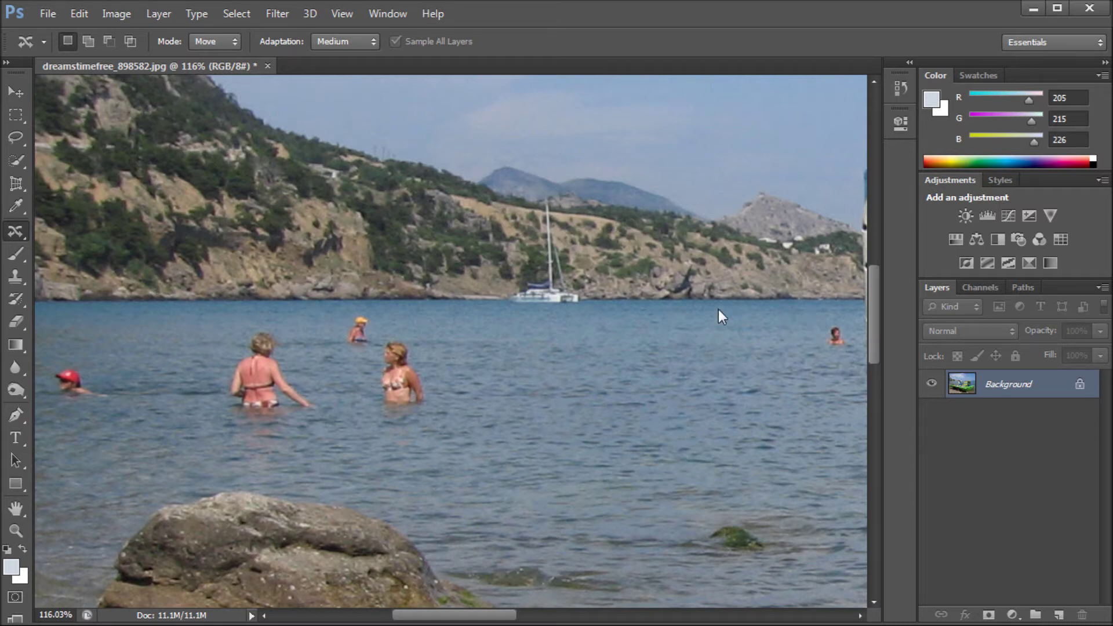
pyautogui.moveTo(711, 308); pyautogui.dragTo(664, 310)
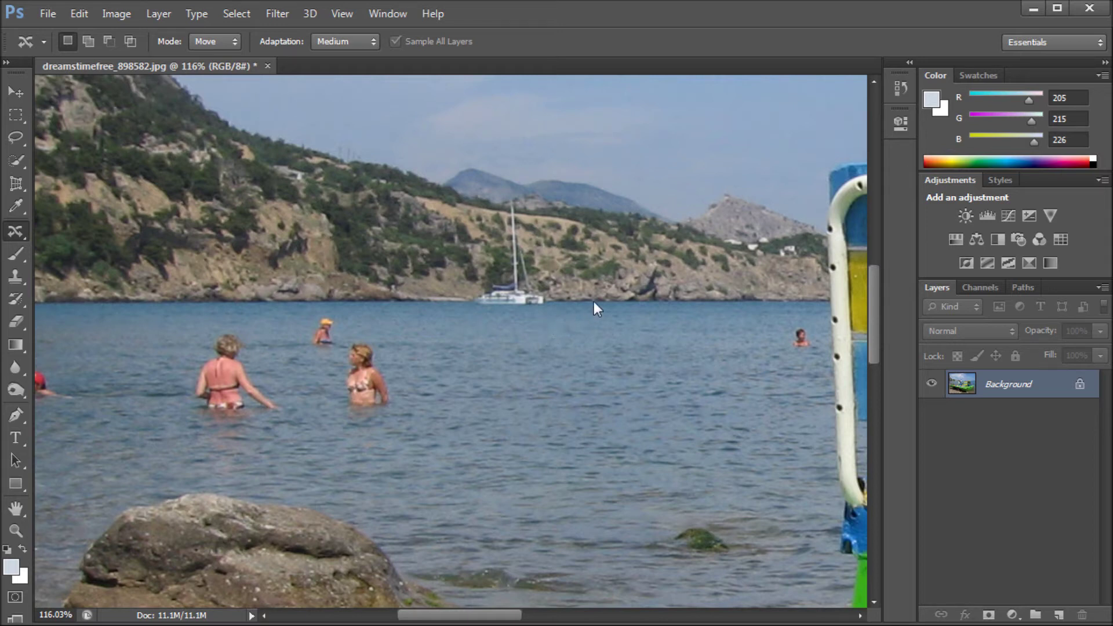
pyautogui.rightClick(19, 226)
pyautogui.click(96, 277)
pyautogui.click(215, 45)
pyautogui.click(234, 50)
pyautogui.click(357, 42)
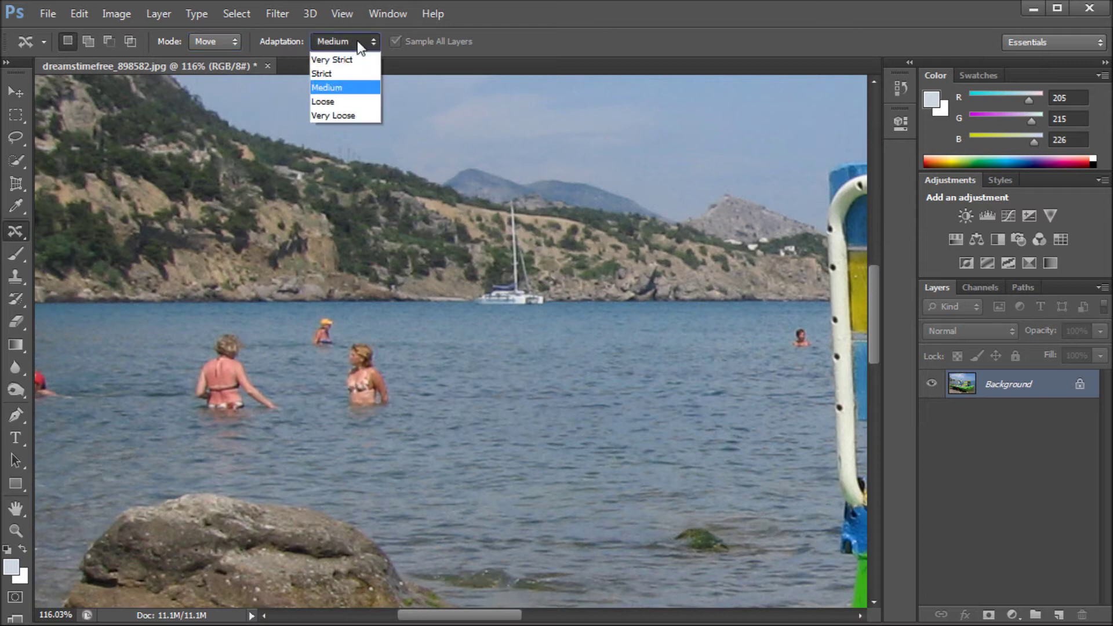
pyautogui.click(331, 87)
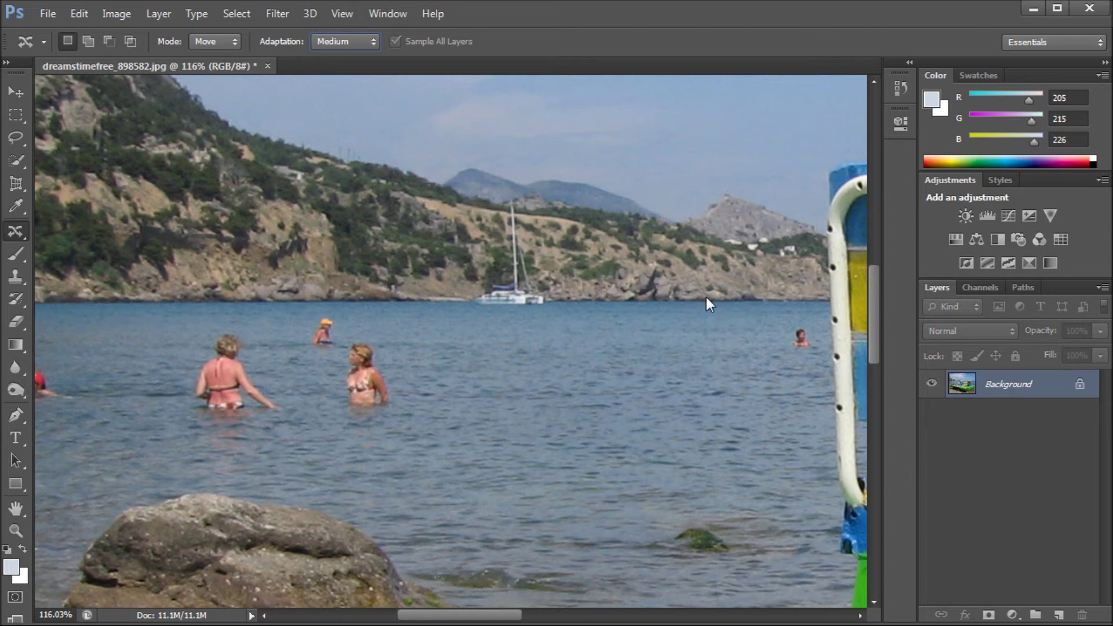
pyautogui.press('Up')
pyautogui.press('Up')
pyautogui.press('alt')
pyautogui.click(361, 42)
pyautogui.click(362, 87)
# Step: Zoom in and lasso around the lone distant swimmer with Content-Aware Move
pyautogui.scroll(4, 800, 348)
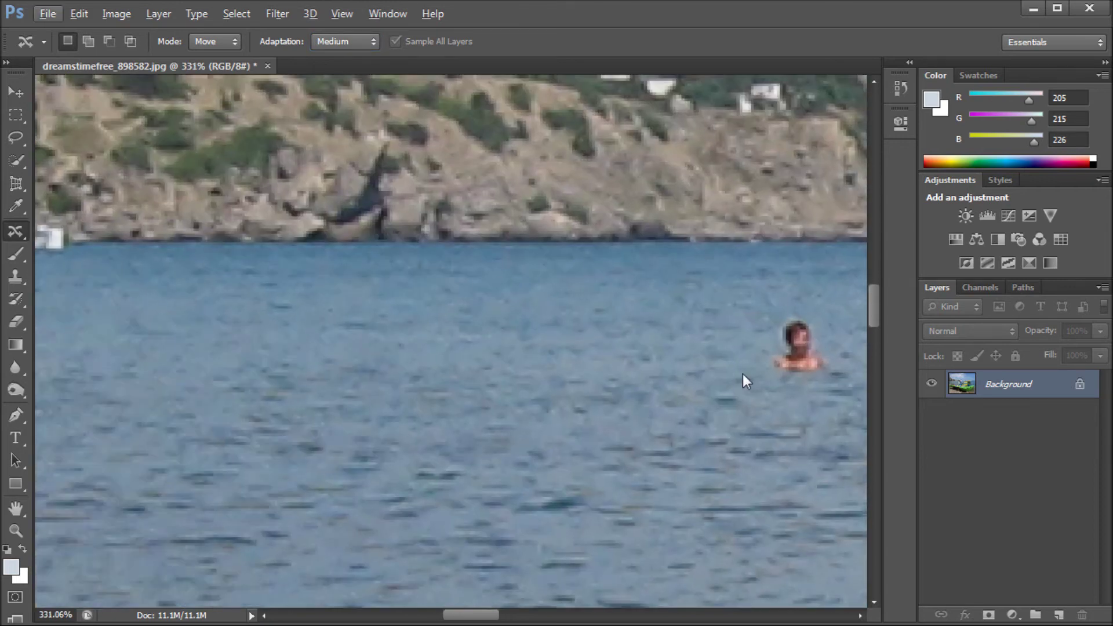
pyautogui.hscroll(5, 691, 352)
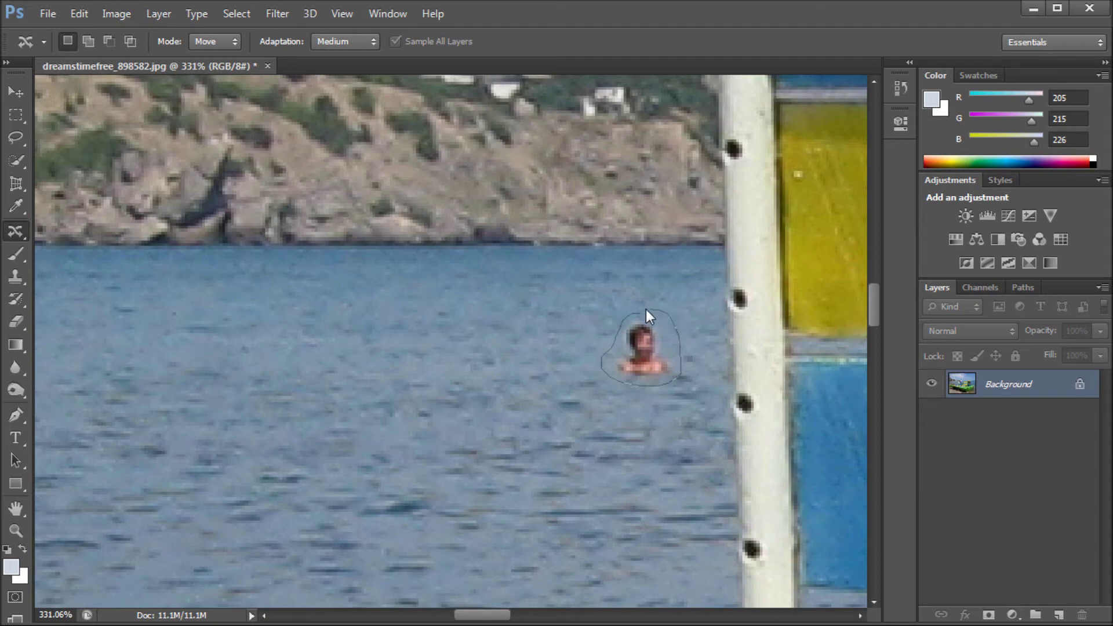
pyautogui.moveTo(646, 309); pyautogui.dragTo(637, 315)
# Step: Drag the selected swimmer left to sit just right of the two women
pyautogui.keyDown('alt'); pyautogui.scroll(-3, 380, 367); pyautogui.keyUp('alt')
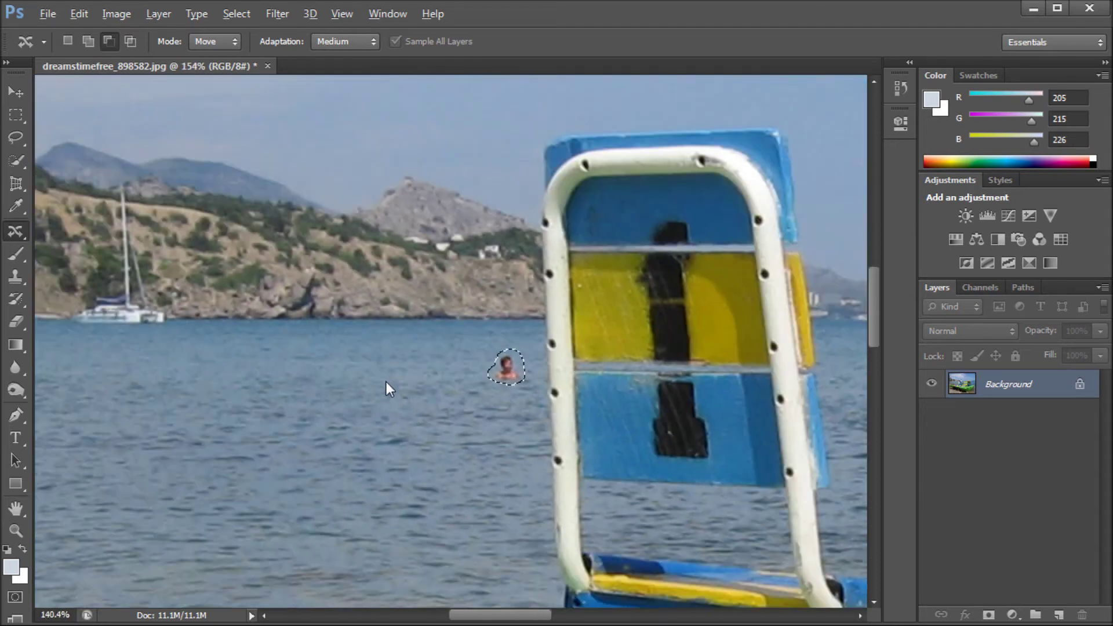
pyautogui.keyDown('alt'); pyautogui.scroll(-2, 382, 383); pyautogui.keyUp('alt')
pyautogui.keyDown('alt'); pyautogui.scroll(-1, 220, 415); pyautogui.keyUp('alt')
pyautogui.keyDown('alt'); pyautogui.scroll(1, 202, 416); pyautogui.keyUp('alt')
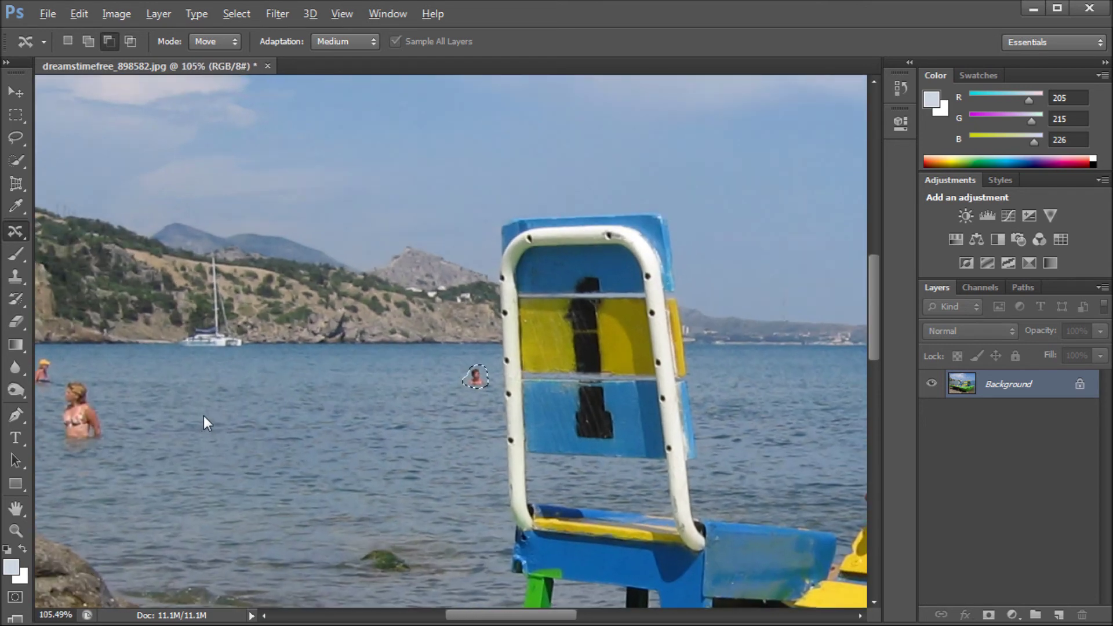
pyautogui.moveTo(252, 386); pyautogui.dragTo(466, 381)
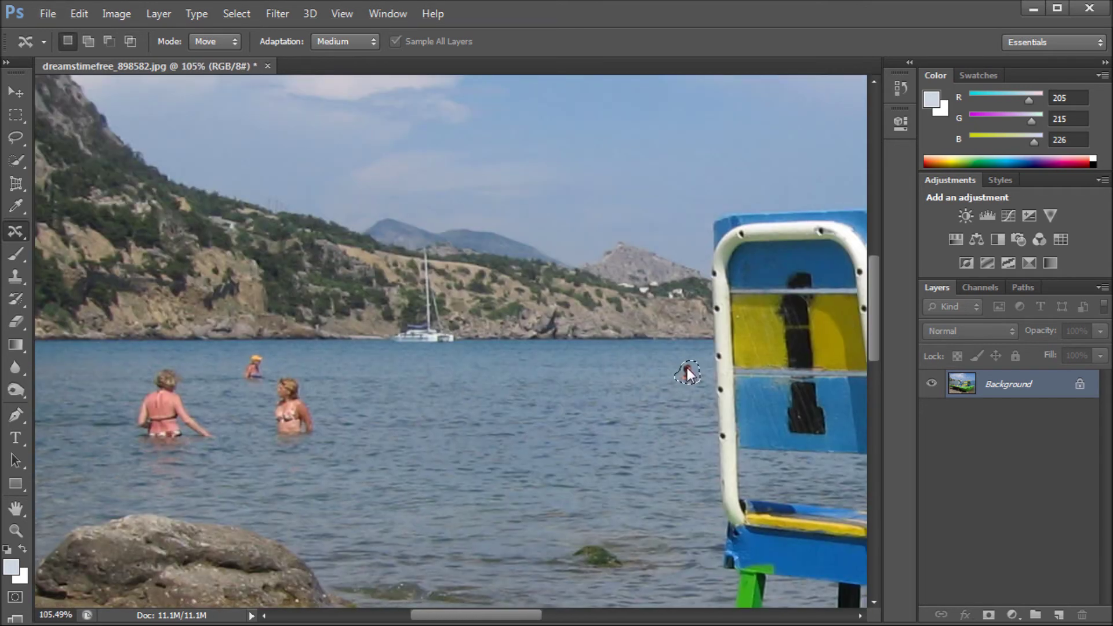
pyautogui.moveTo(687, 369)
pyautogui.mouseDown()
pyautogui.moveTo(355, 378)
pyautogui.moveTo(369, 384)
pyautogui.mouseUp()
pyautogui.click(16, 115)
# Step: Deselect the moved swimmer and shift the view toward the photo's left edge
pyautogui.click(532, 461)
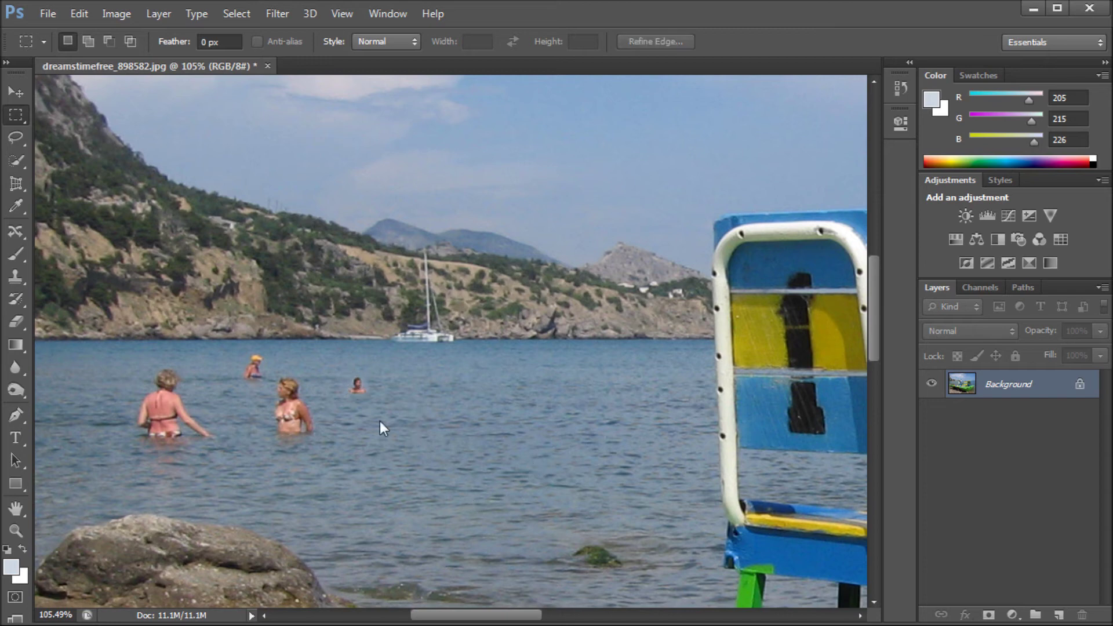
pyautogui.moveTo(384, 351); pyautogui.dragTo(634, 337)
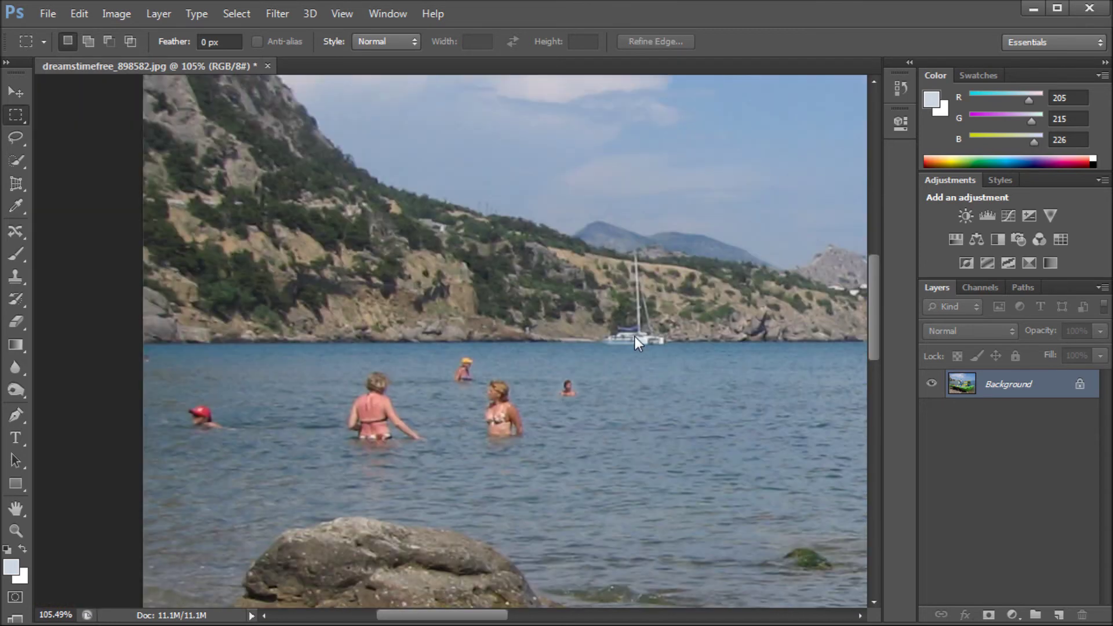
pyautogui.scroll(-3, 650, 335)
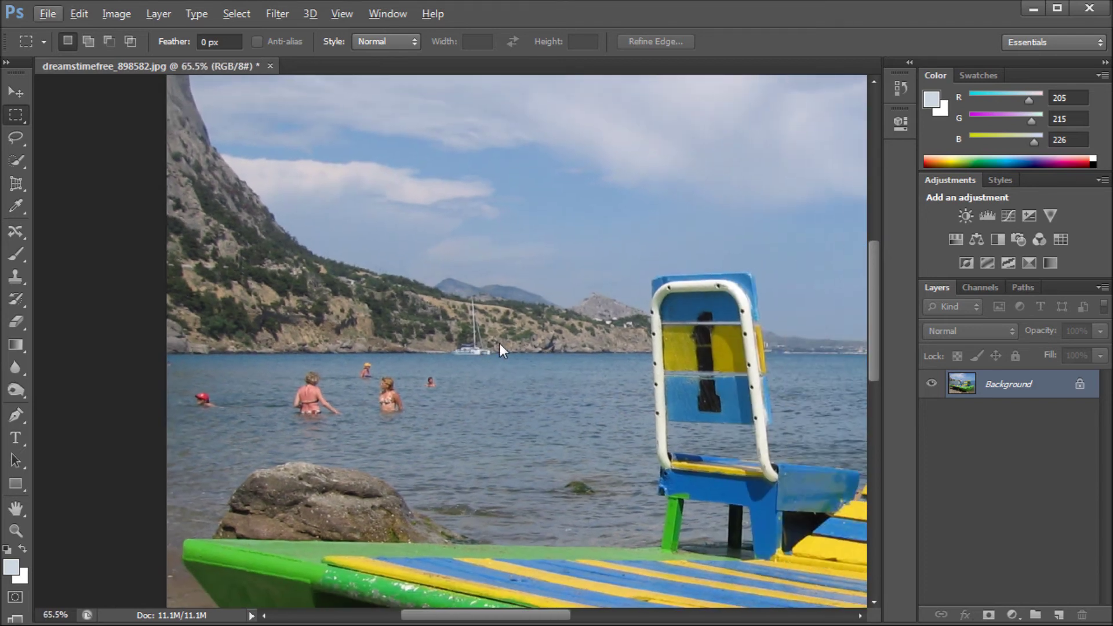
# Step: In the History panel, compare the original photo with the latest edited state
pyautogui.click(899, 83)
pyautogui.click(834, 97)
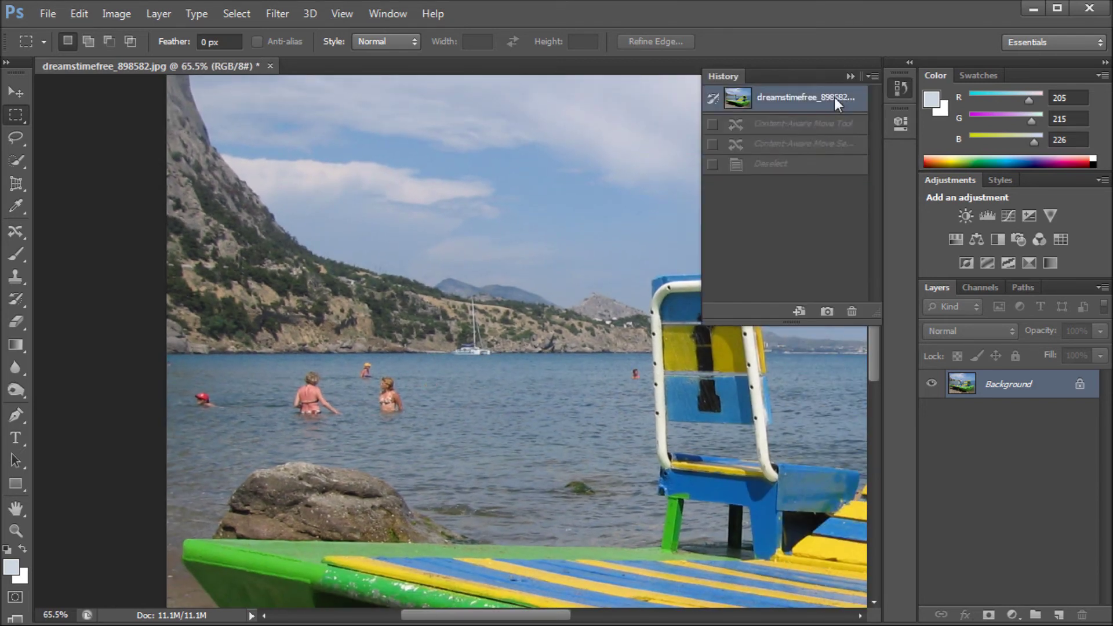
pyautogui.click(771, 164)
pyautogui.scroll(5, 471, 380)
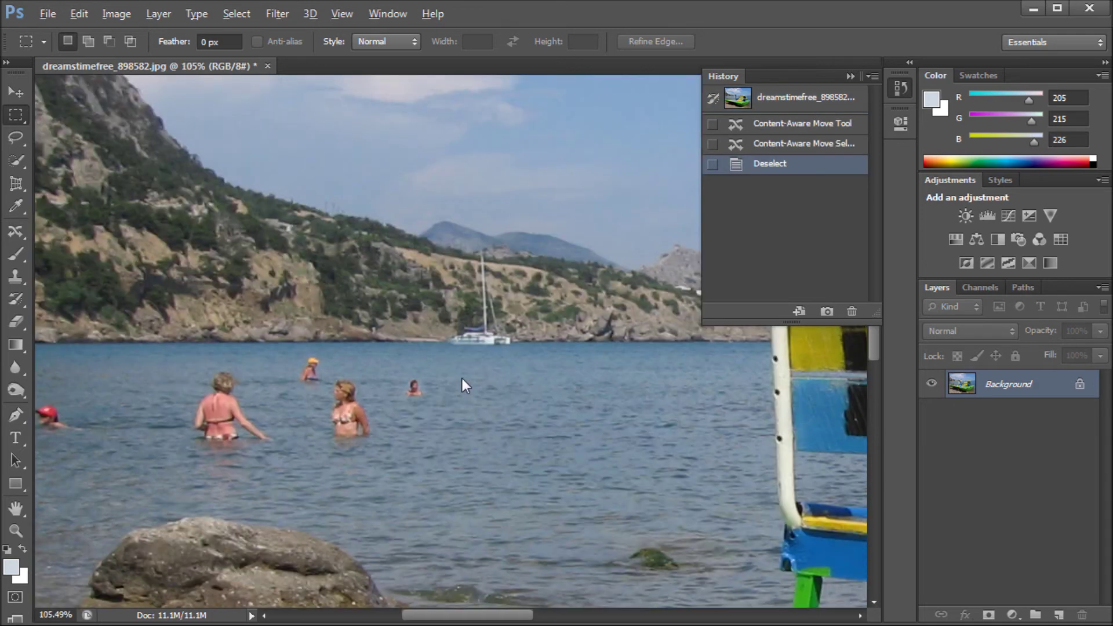
pyautogui.scroll(2, 398, 383)
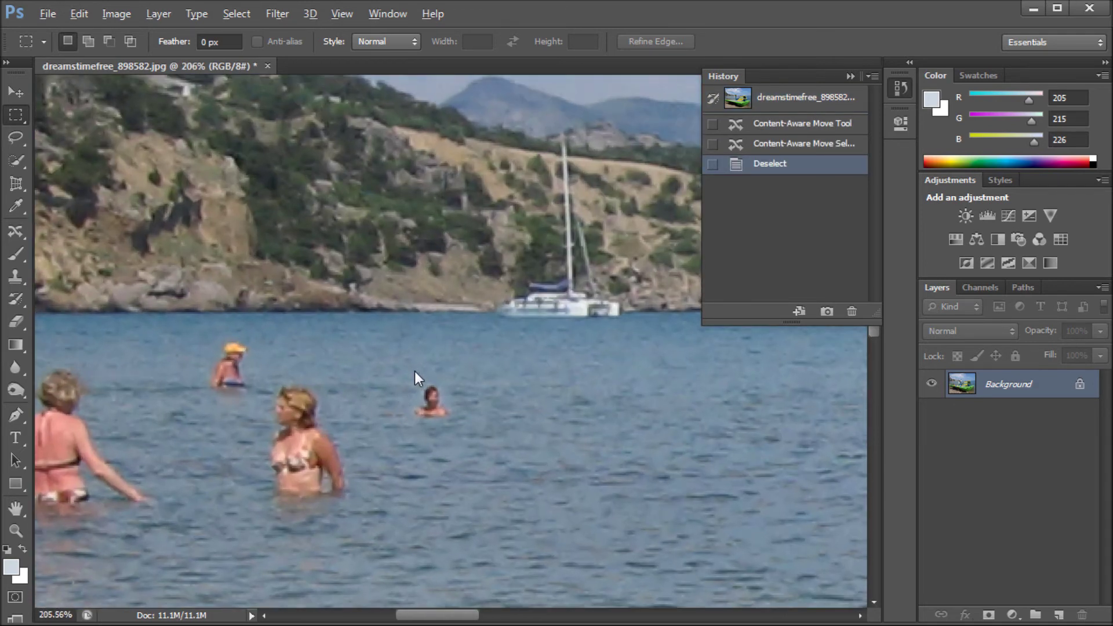
pyautogui.scroll(3, 458, 426)
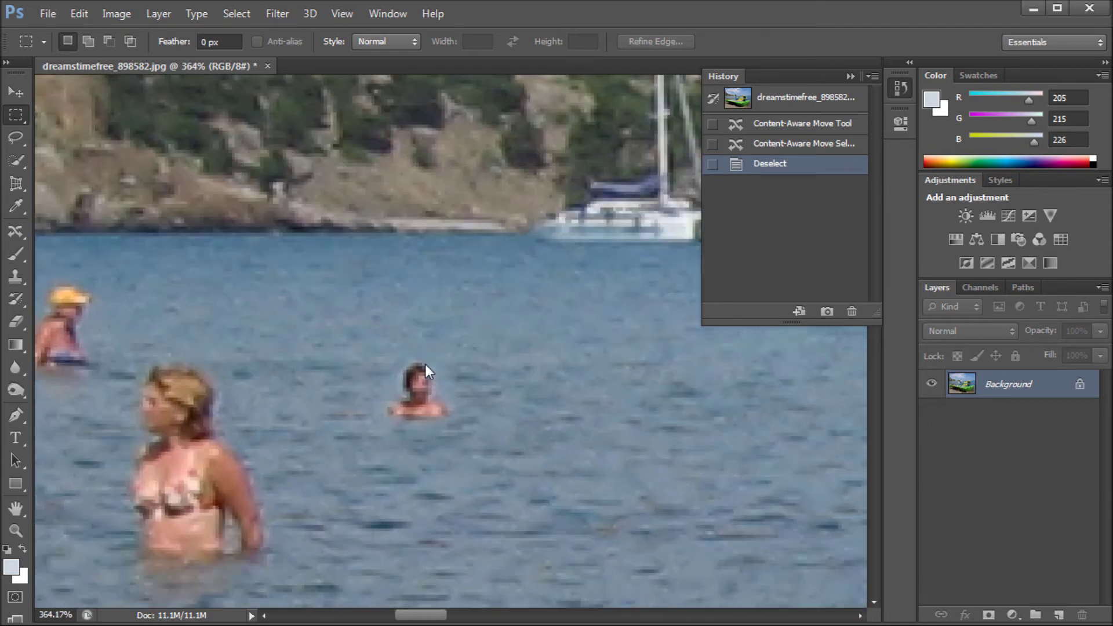
pyautogui.scroll(-6, 347, 426)
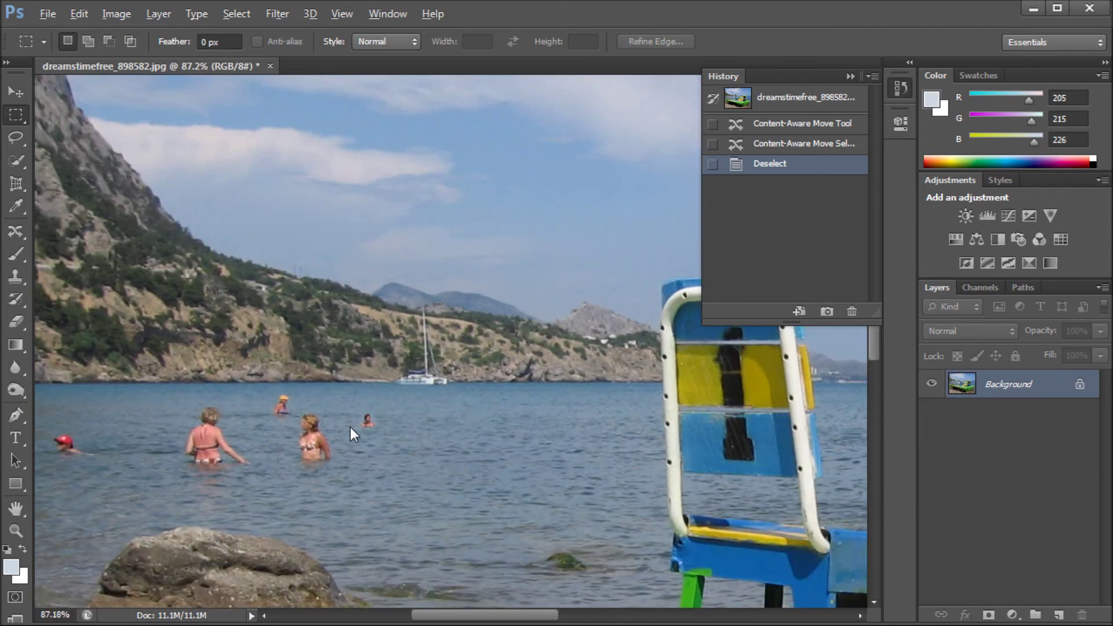
pyautogui.scroll(4, 349, 426)
# Step: Burn two strokes at Highlights, 12% exposure to darken the seam around the moved swimmer
pyautogui.click(17, 391)
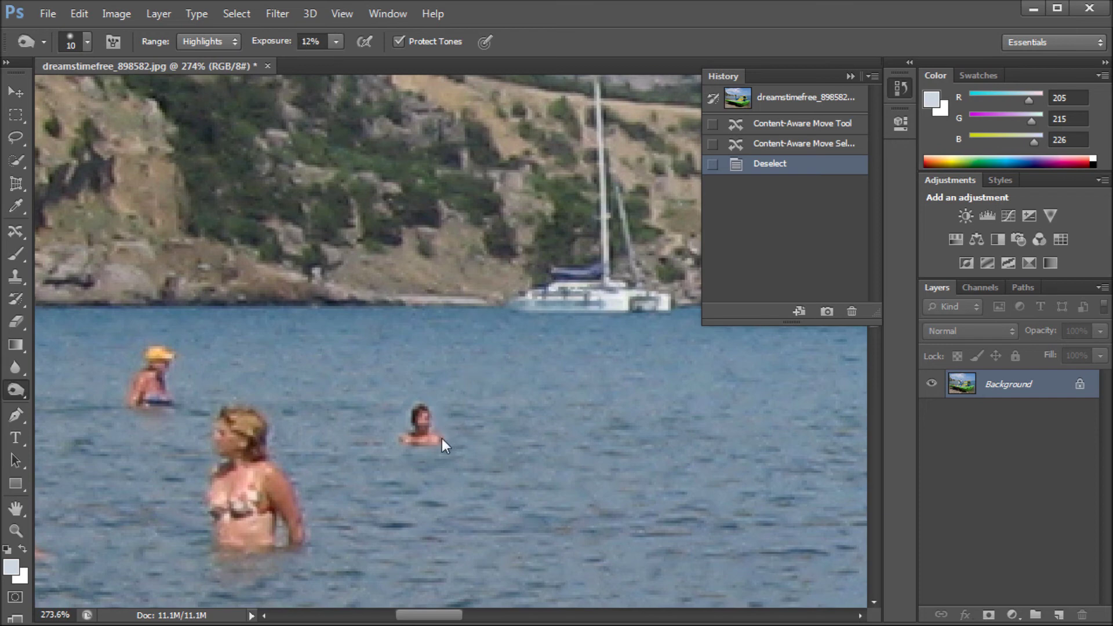
pyautogui.moveTo(448, 438); pyautogui.dragTo(411, 406)
pyautogui.moveTo(407, 445); pyautogui.dragTo(437, 448)
pyautogui.scroll(-6, 437, 448)
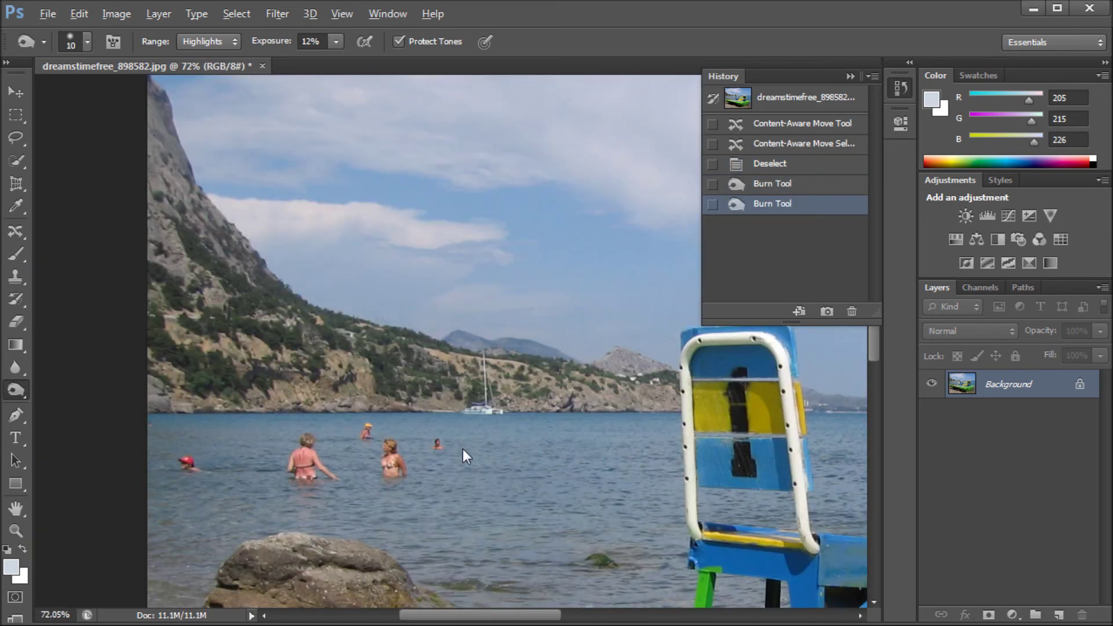
pyautogui.scroll(-3, 412, 468)
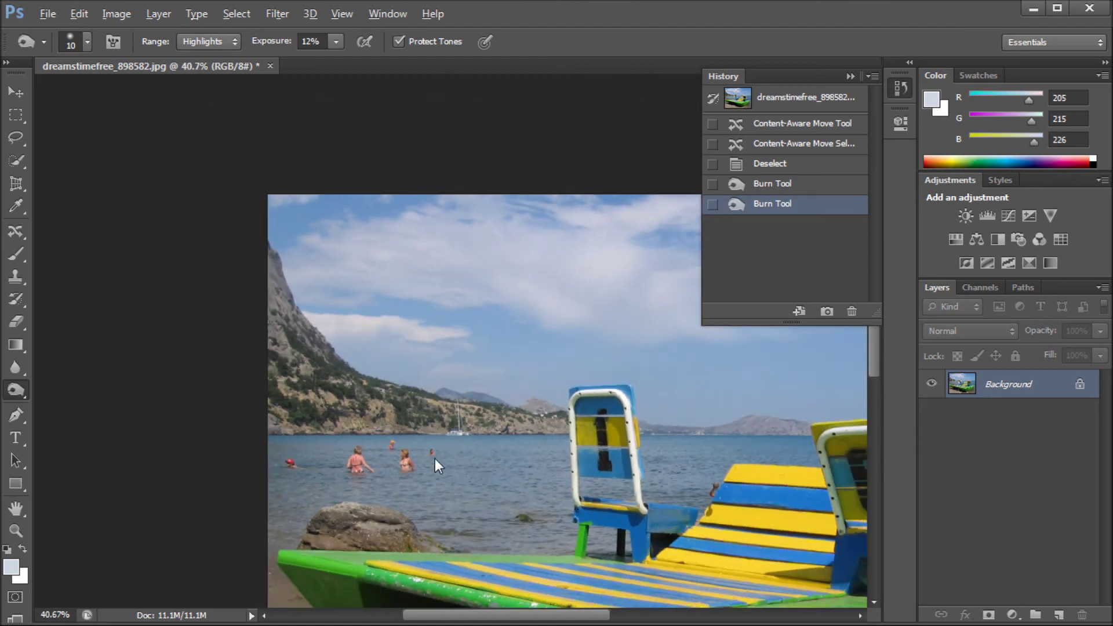
pyautogui.press('alt')
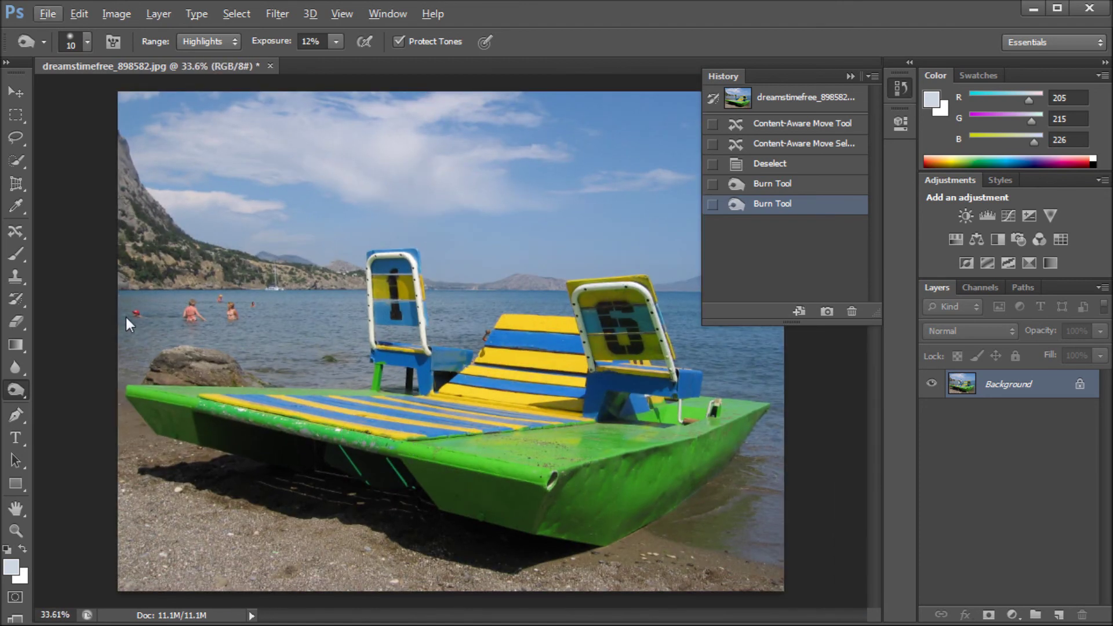
# Step: Zoom to about 96% and pan across the bathers to inspect the relocated swimmer
pyautogui.scroll(5, 132, 208)
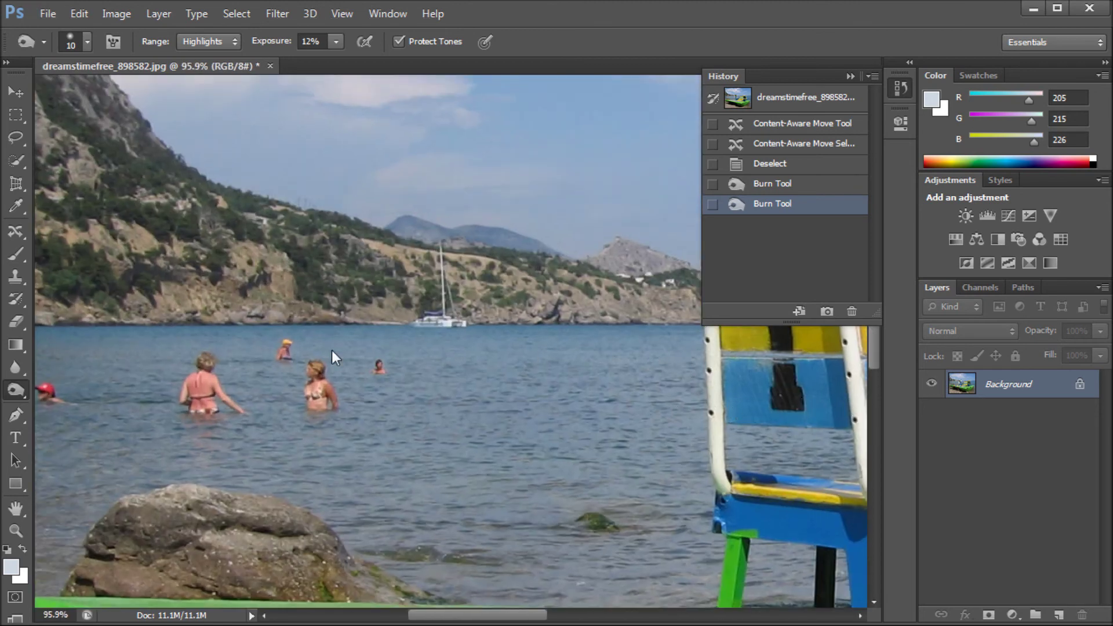
pyautogui.moveTo(426, 363)
pyautogui.mouseDown()
pyautogui.moveTo(550, 343)
pyautogui.moveTo(412, 358)
pyautogui.mouseUp()
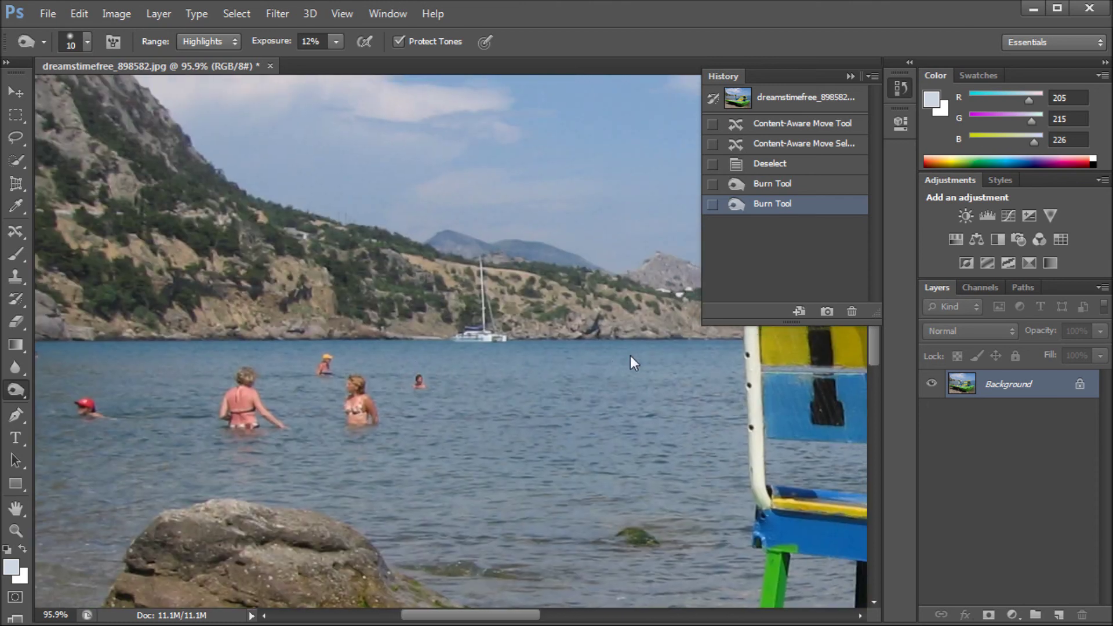